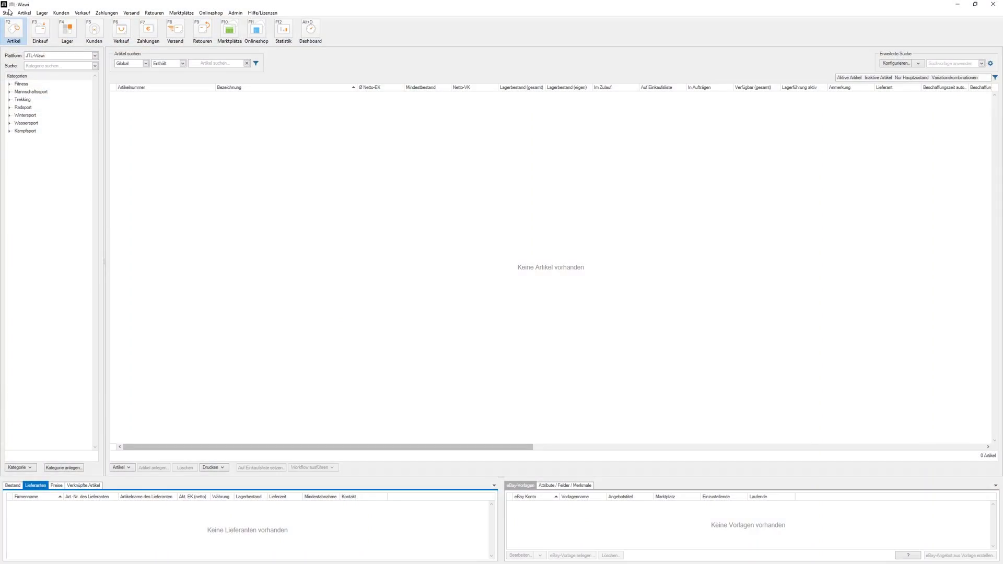
- Start JTL-Ameise, acknowledge the database backup notice, and open the data export for Artikeldaten
left_click(7, 13)
left_click(16, 51)
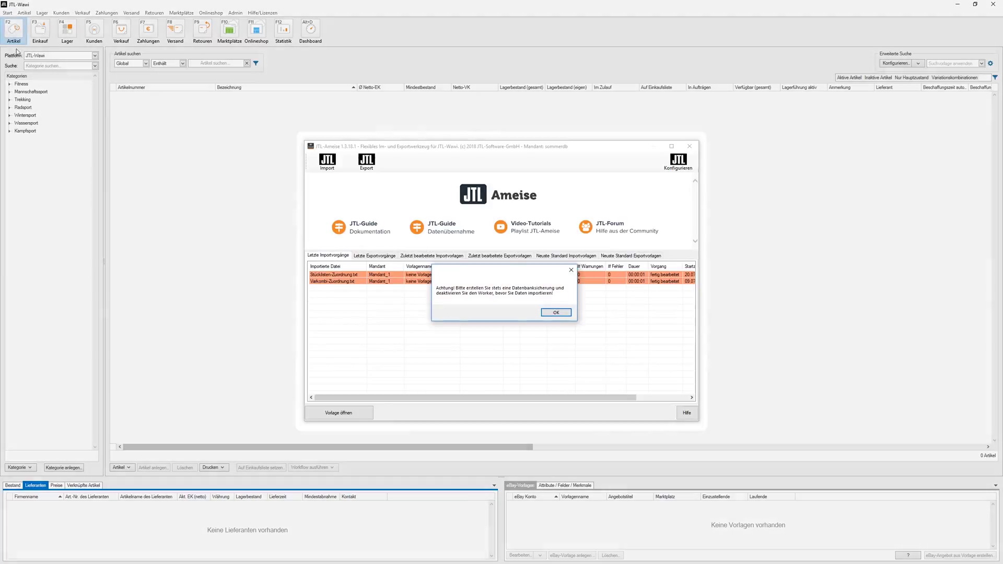
left_click(555, 312)
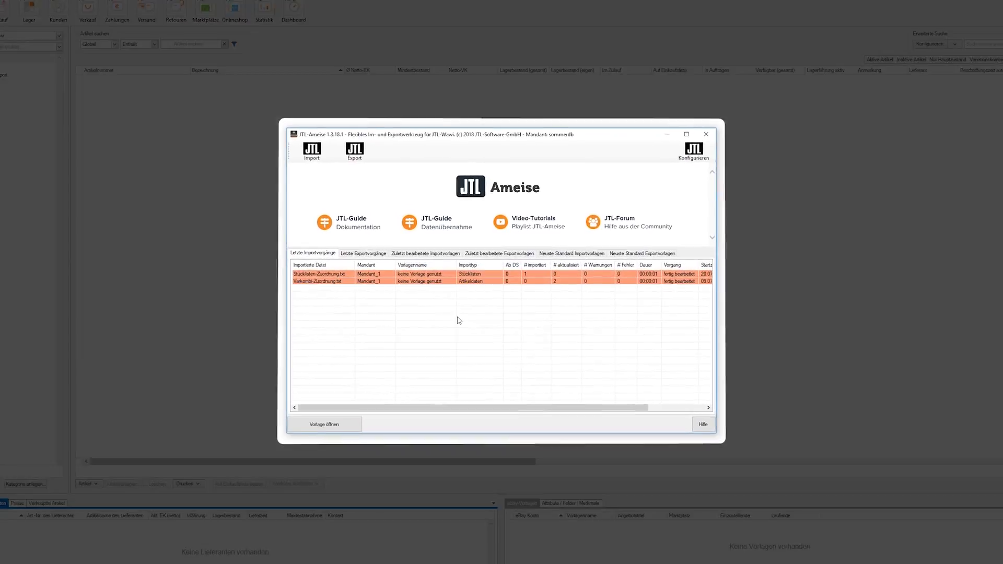
left_click(323, 134)
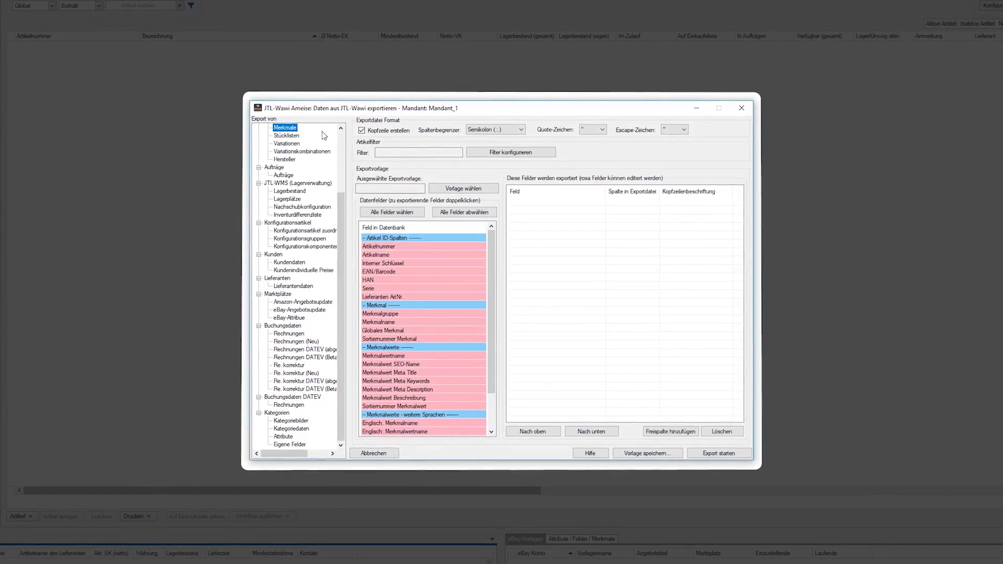
left_click(293, 142)
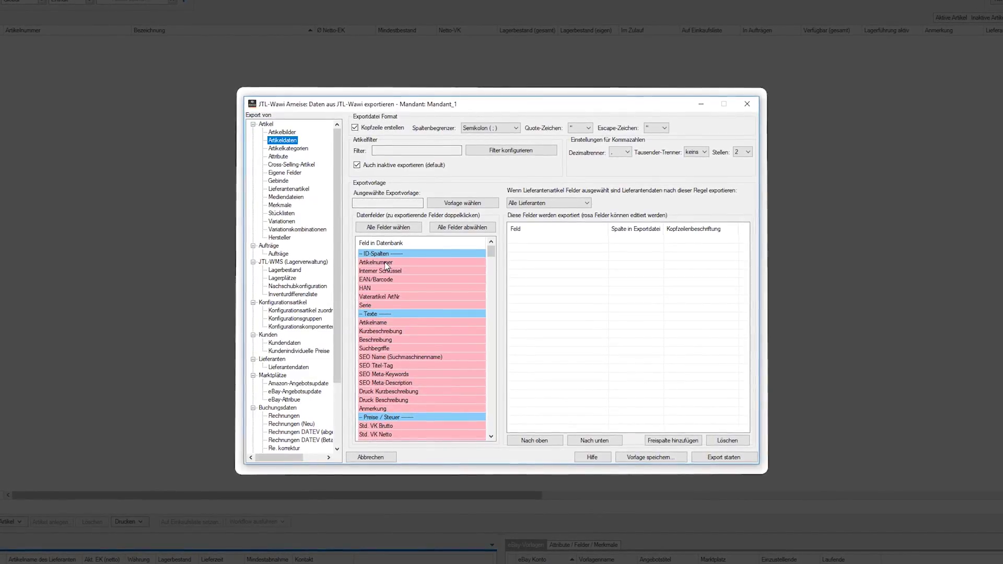
- Add the fields Artikelnummer, EAN/Barcode, Artikelname and Std. VK Netto to the article data export
double_click(384, 263)
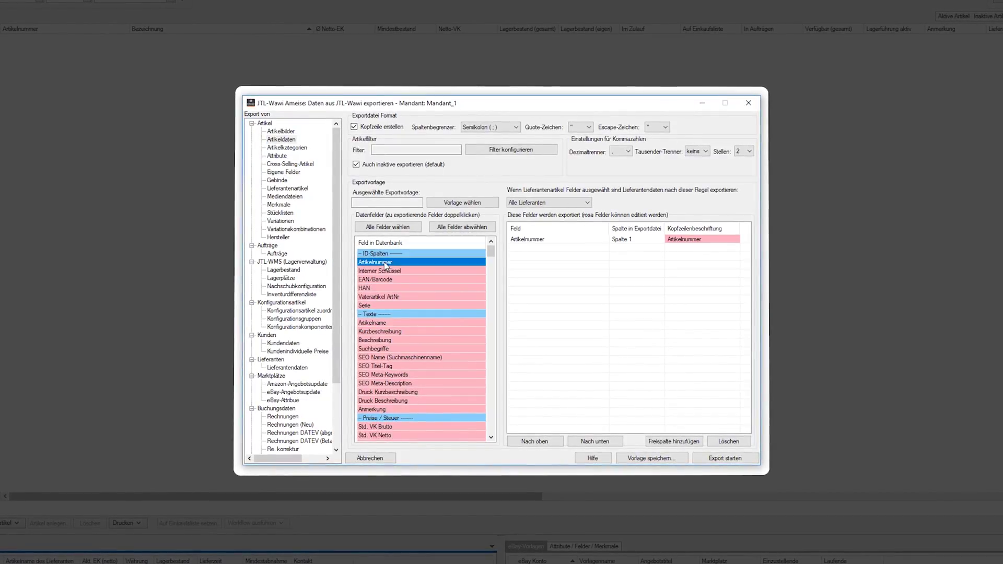
double_click(386, 279)
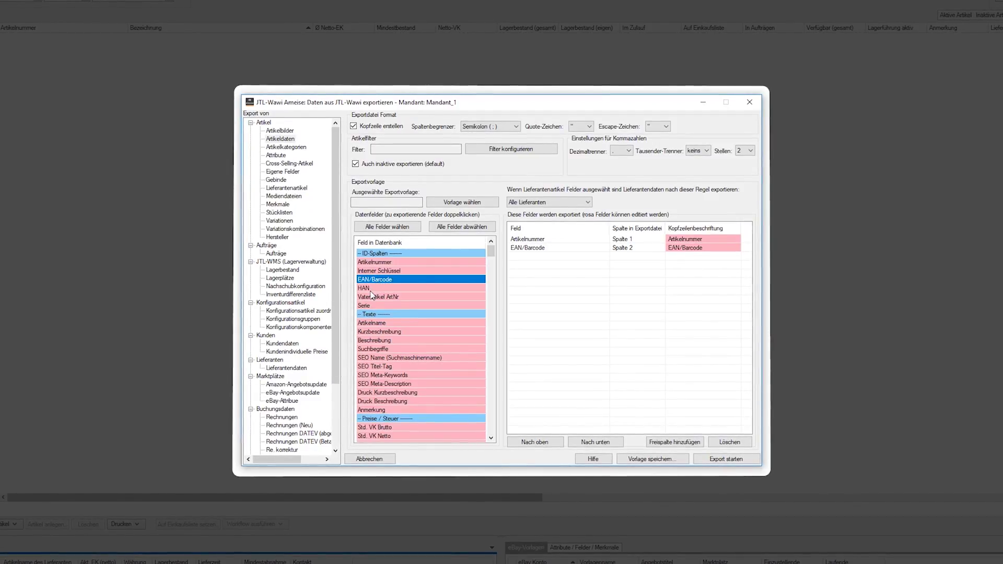
left_click(378, 322)
double_click(378, 323)
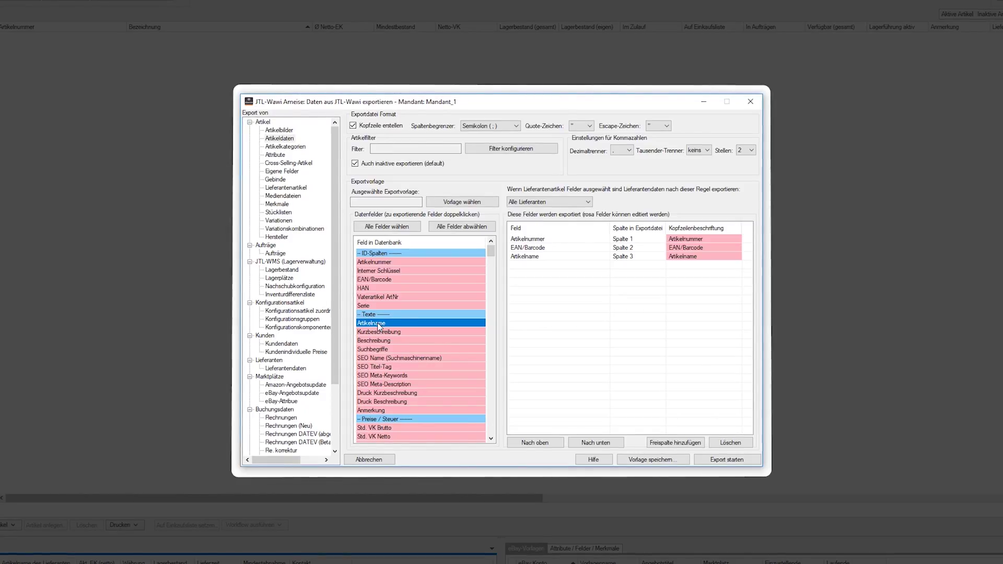
scroll(379, 326, "down", 2)
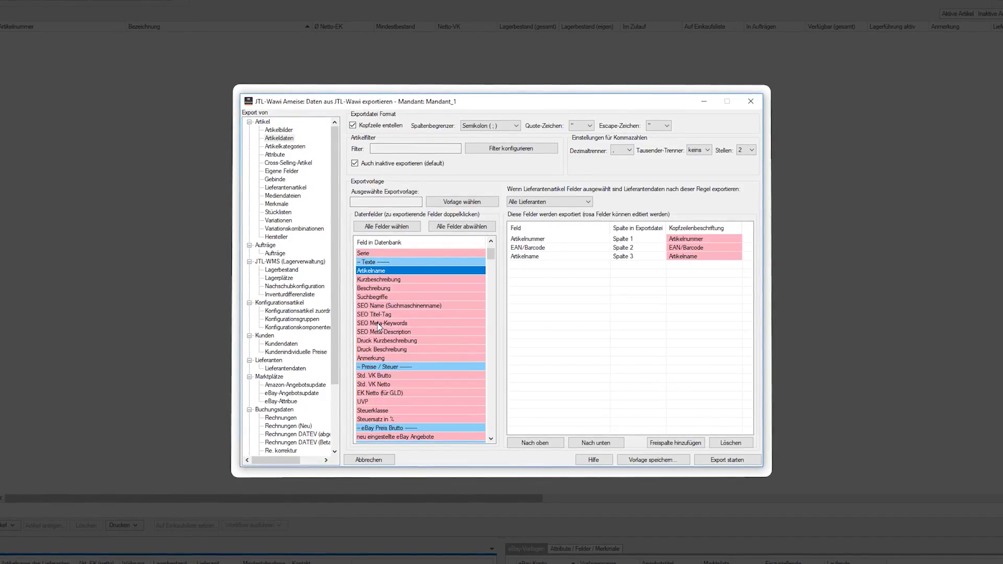
double_click(385, 385)
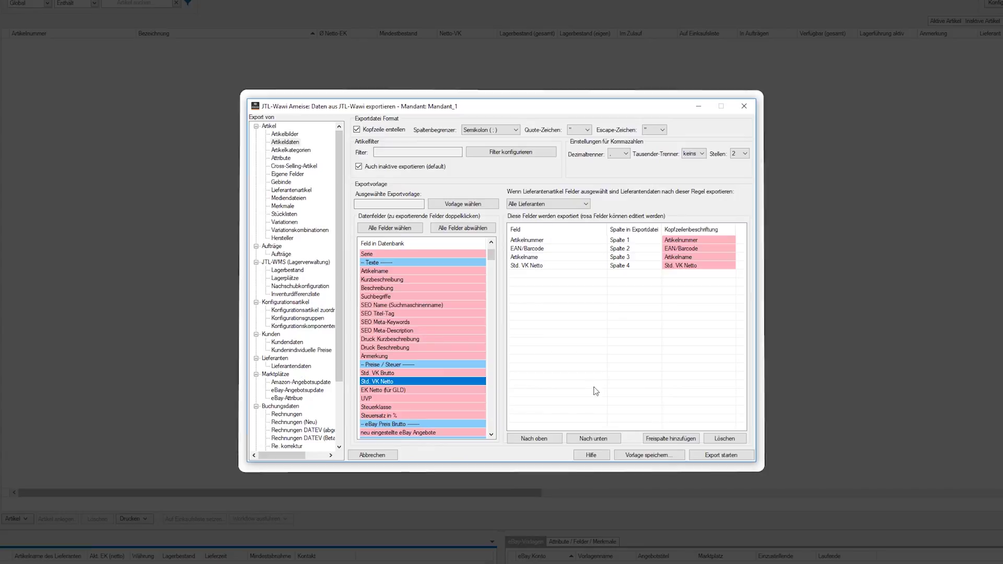
- Run the article data export and save it to the Desktop as the CSV file JTL-Export-Artikeldaten-15082018
left_click(712, 455)
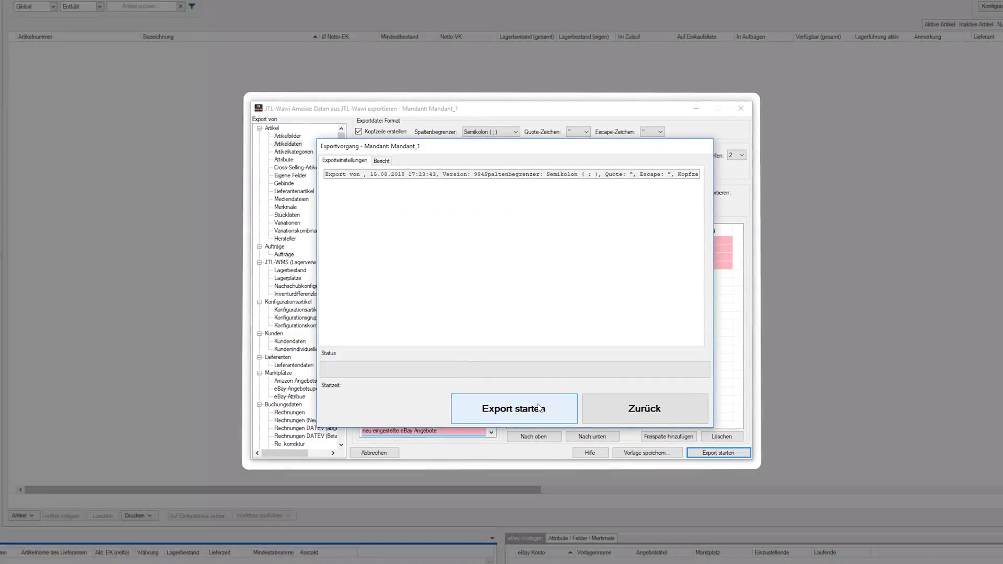
left_click(540, 408)
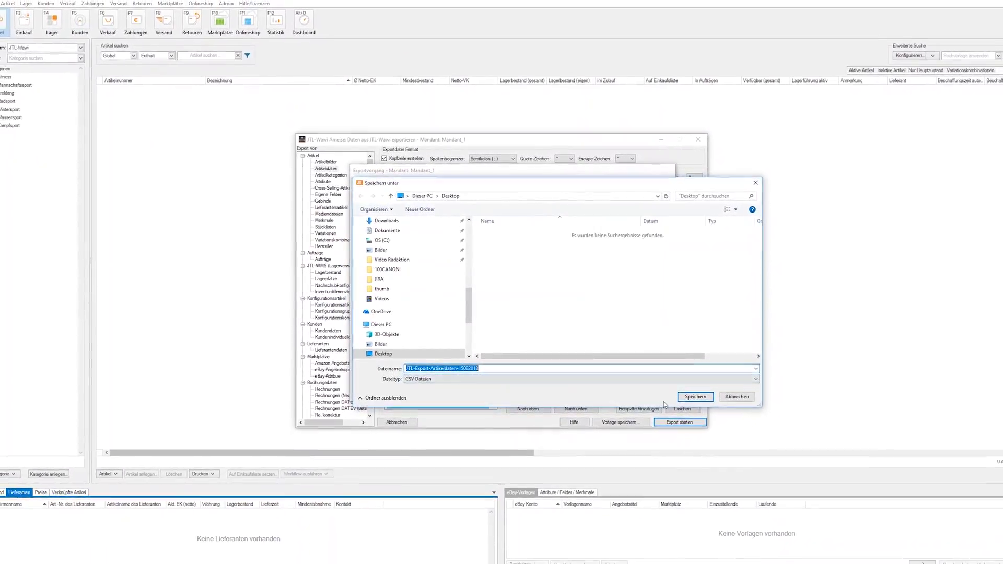
left_click(683, 395)
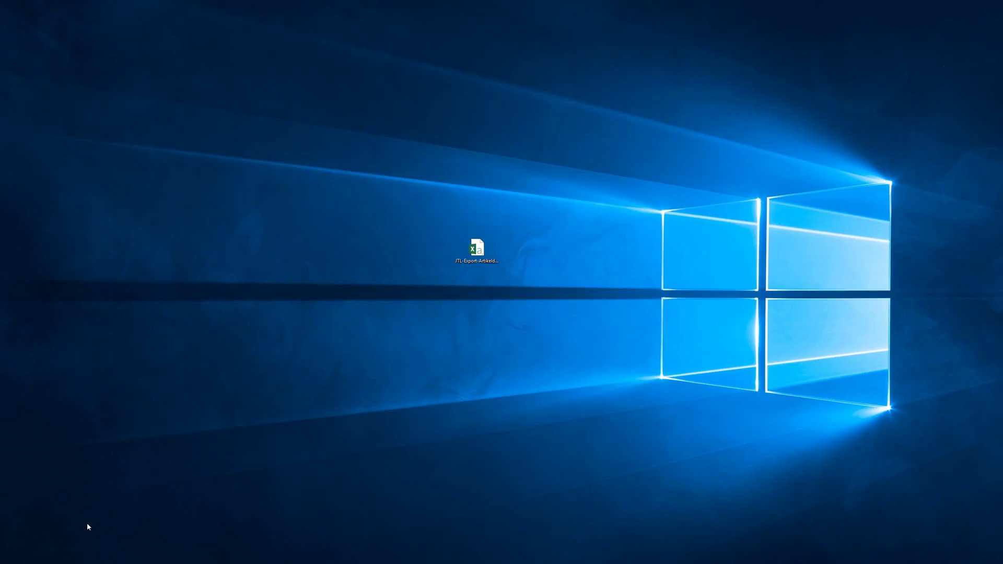
- Open the exported article data CSV from the desktop in Notepad++
left_click(475, 253)
right_click(475, 255)
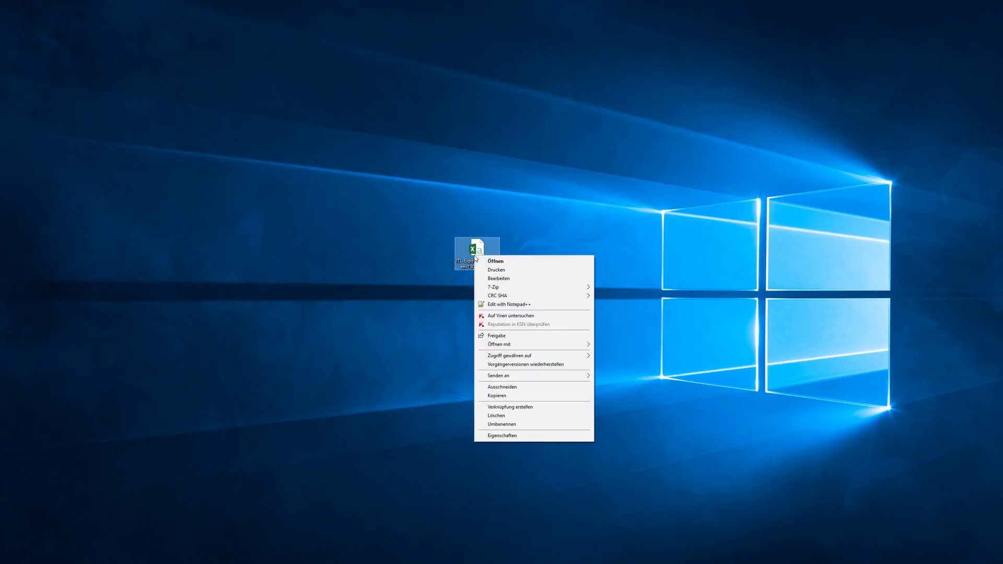
left_click(485, 305)
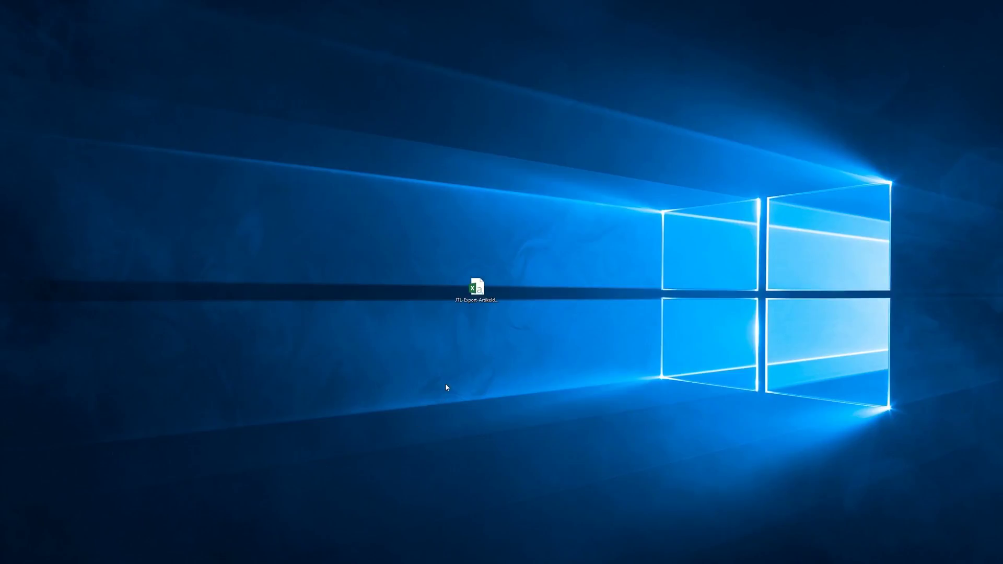
- Open the exported CSV directly in Excel, inspect the first EAN/Barcode value in B2, and close the file without saving
double_click(478, 294)
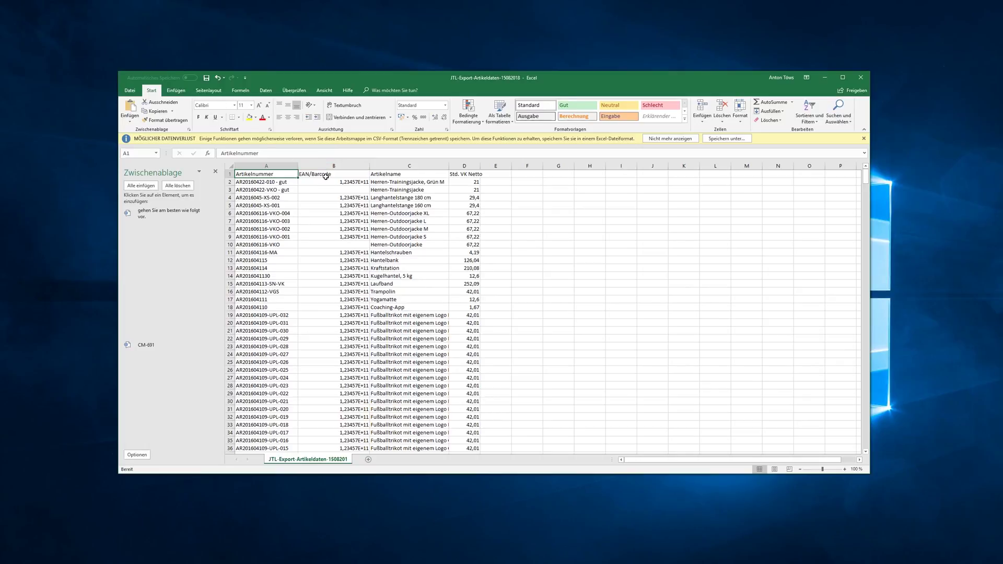
left_click(326, 179)
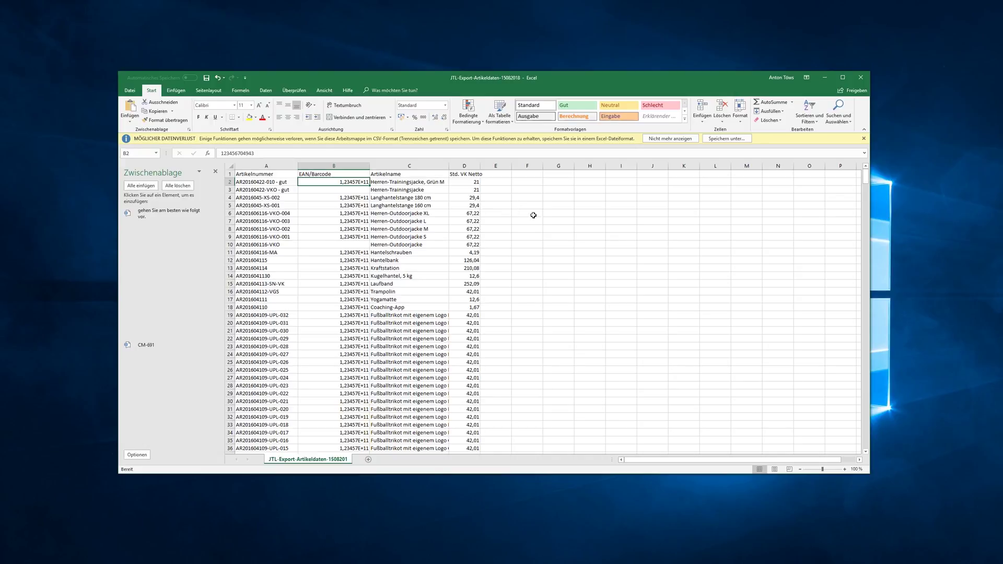
left_click(859, 78)
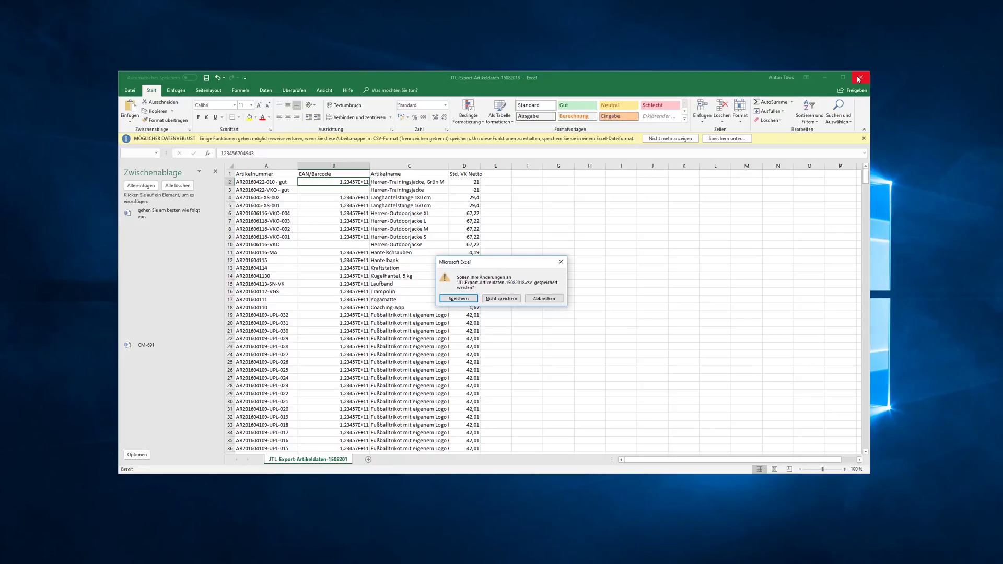
left_click(512, 299)
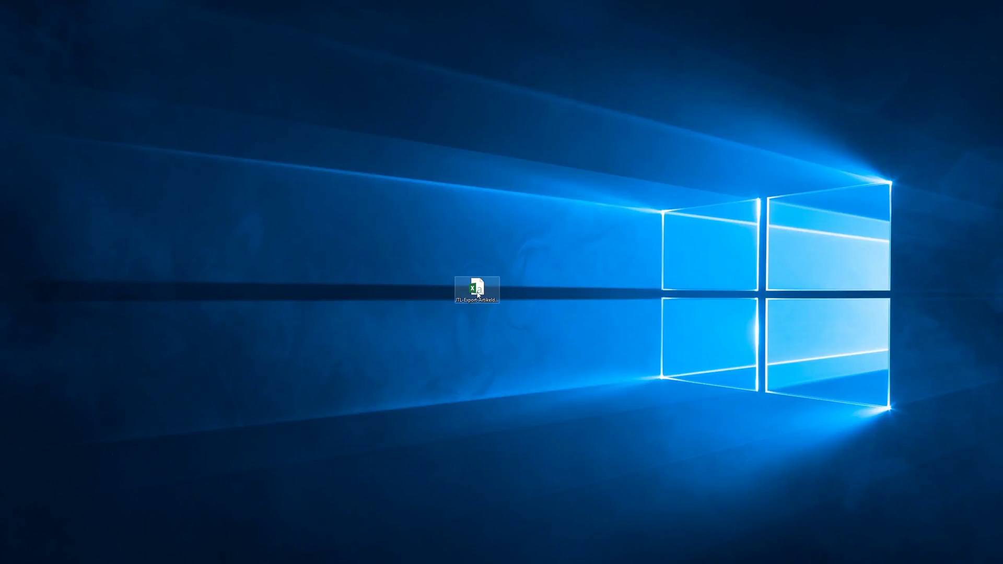
- Reopen the exported CSV in Excel and examine the EAN/Barcode column
double_click(477, 293)
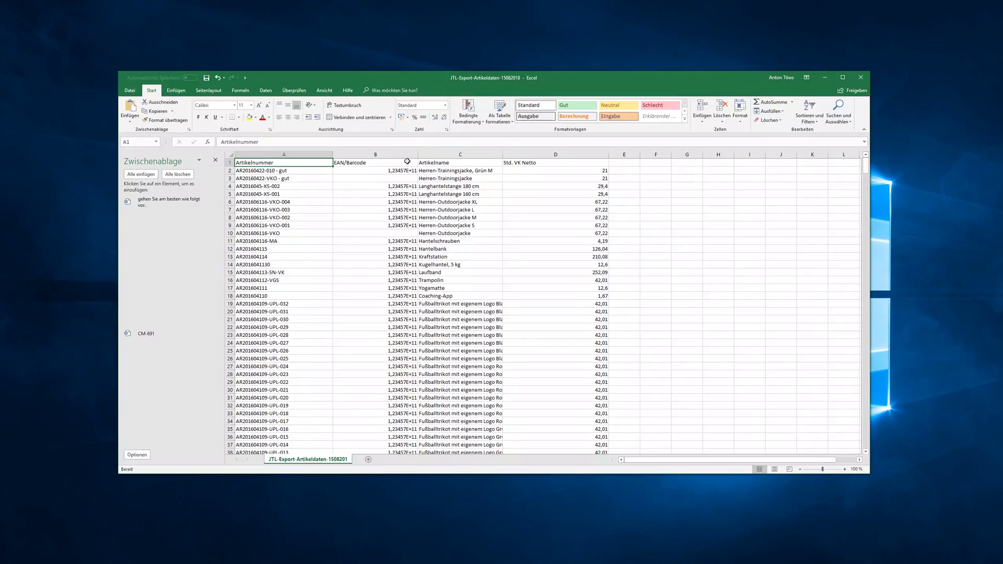
left_click(374, 153)
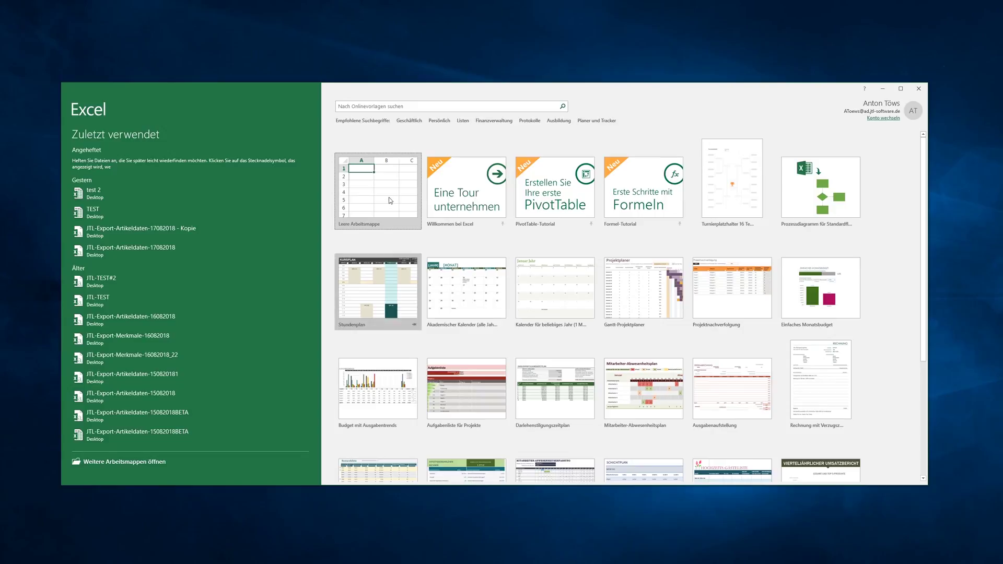
- Import JTL-Export-Artikeldaten-17082018.csv from the Desktop into a new blank workbook and open it for editing in the Power Query Editor
left_click(388, 191)
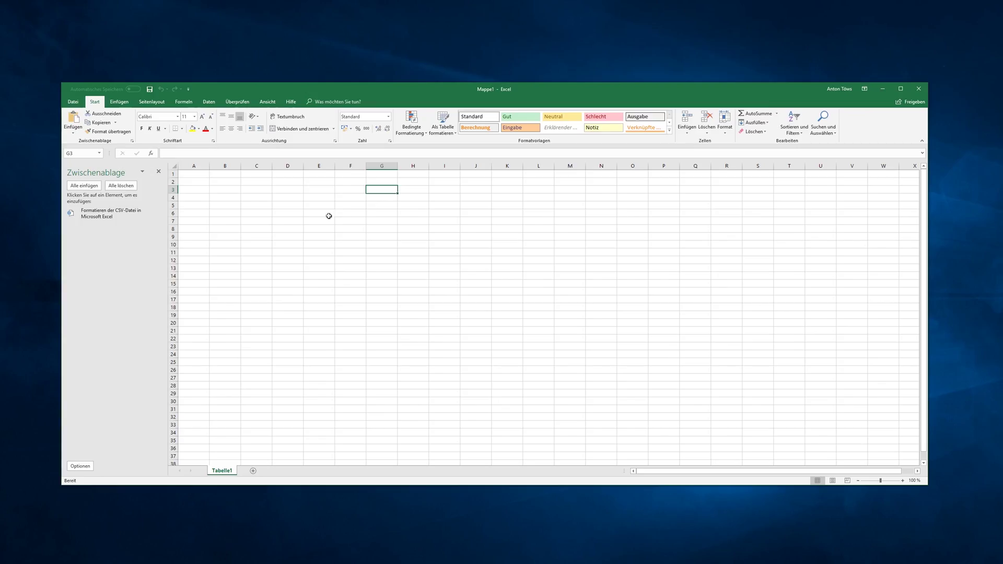
left_click(209, 104)
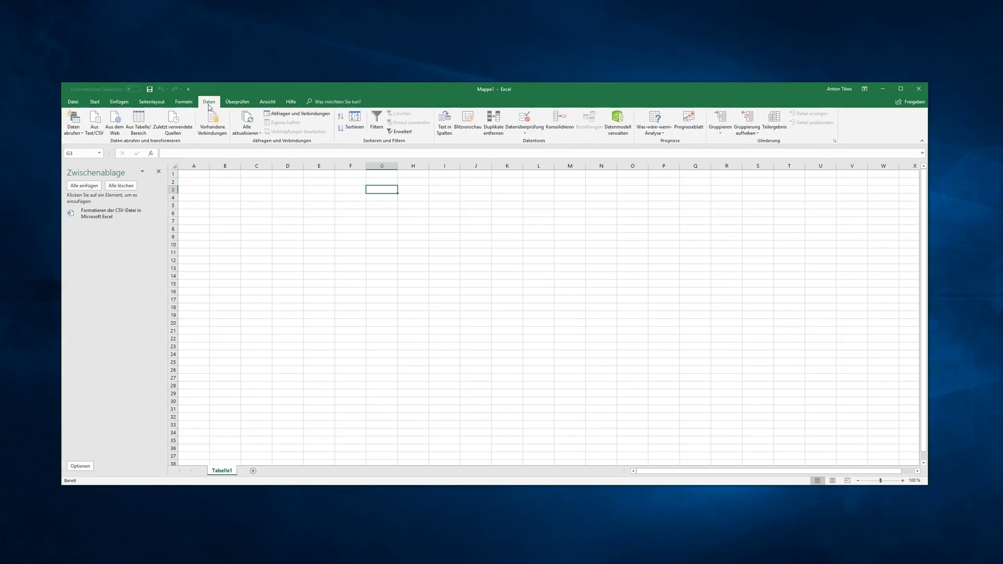
left_click(94, 128)
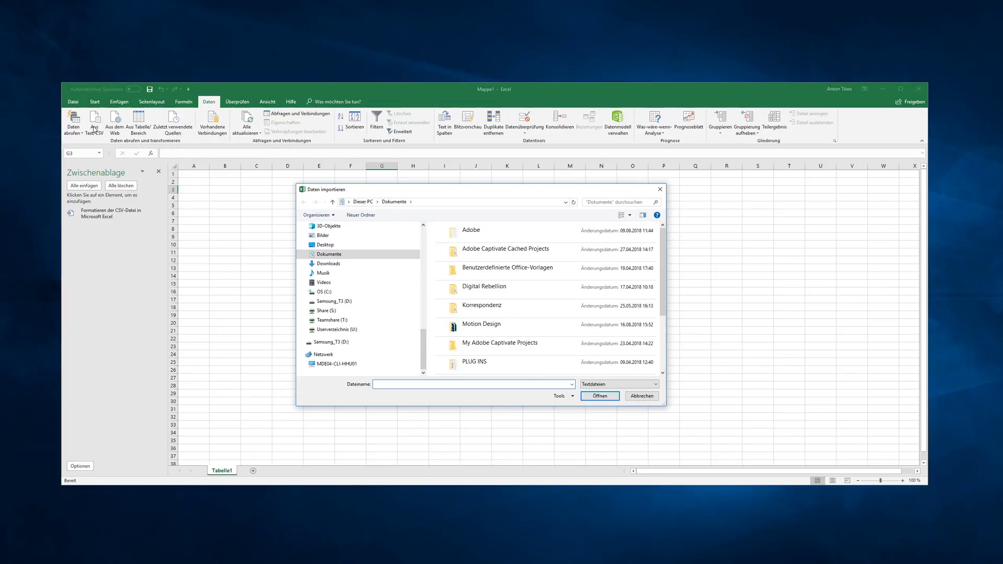
left_click(322, 245)
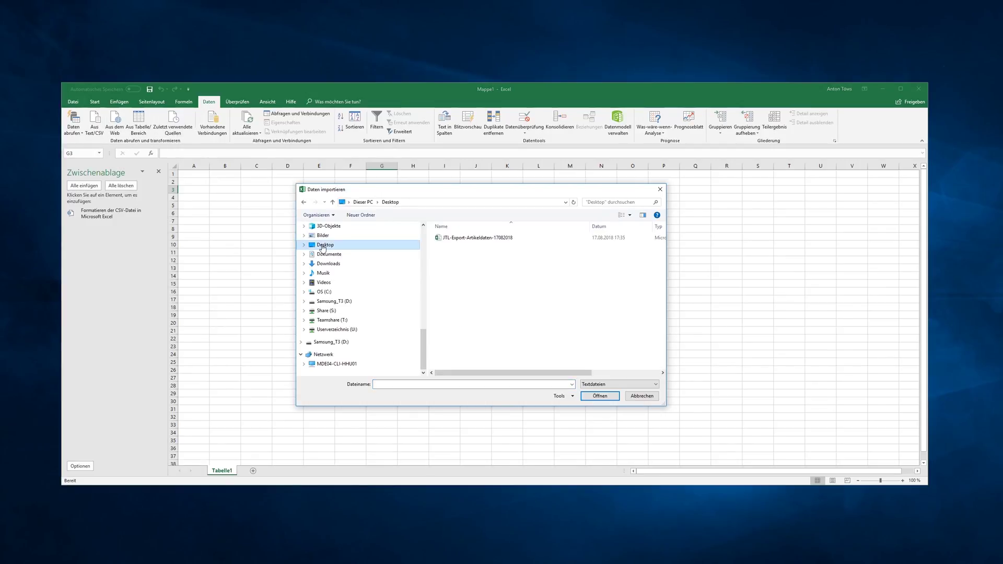
left_click(469, 240)
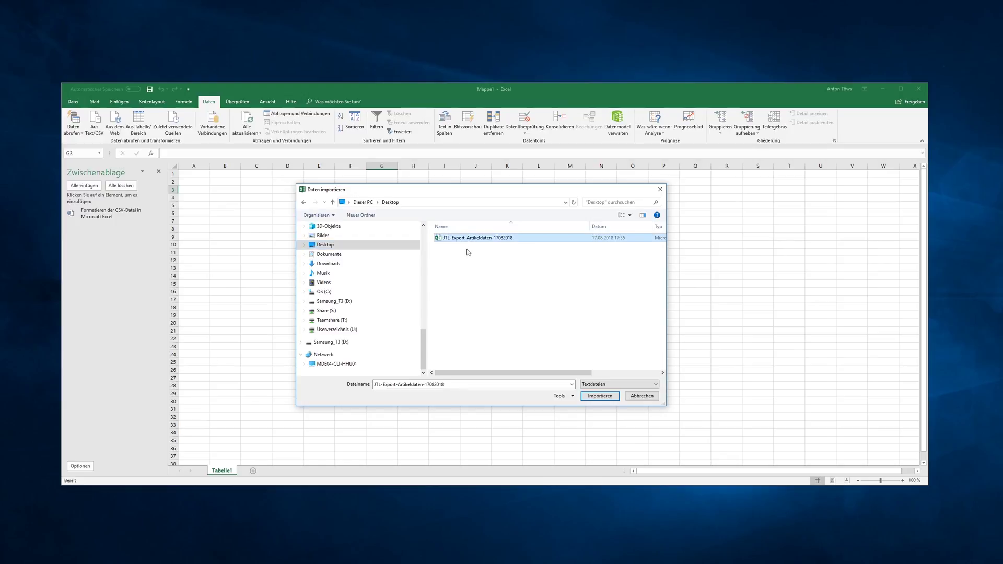
left_click(608, 398)
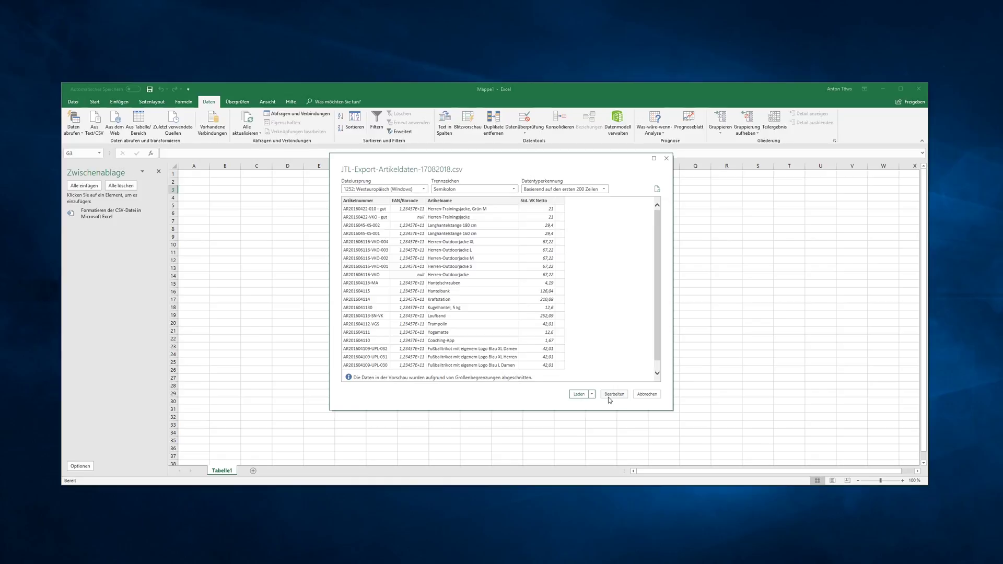
left_click(608, 399)
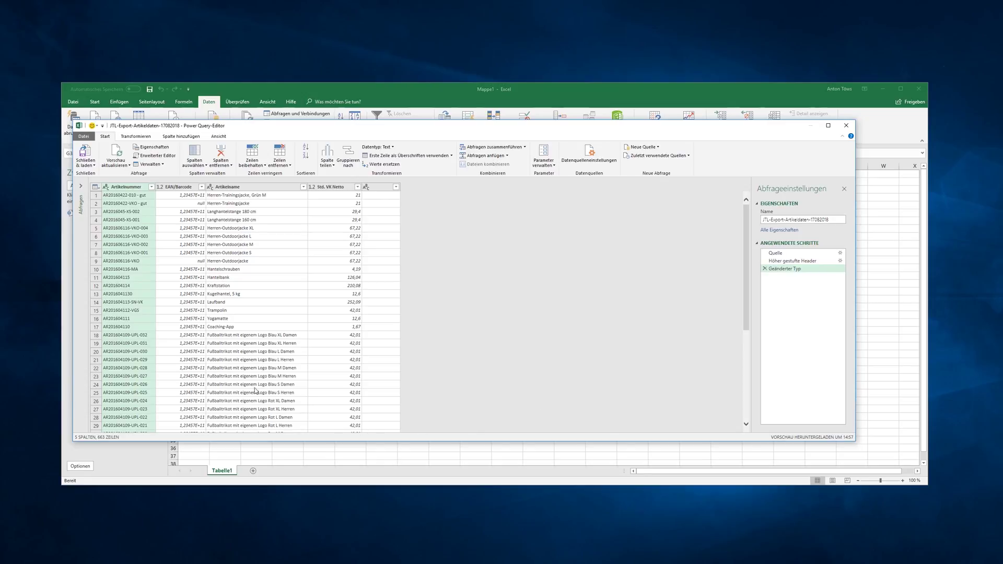
- Change the EAN/Barcode column's data type to Text, replacing the current type conversion
left_click(176, 191)
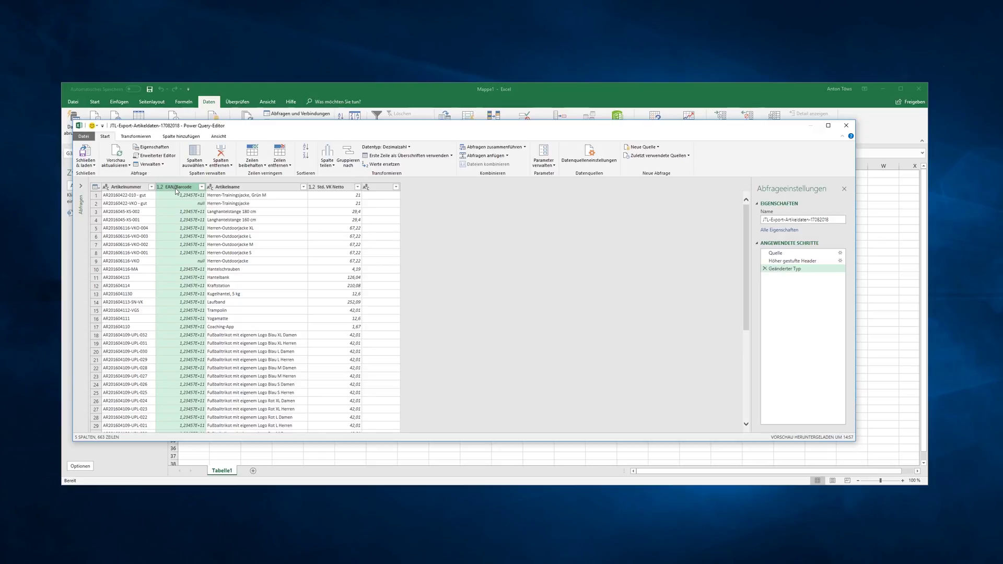
left_click(403, 148)
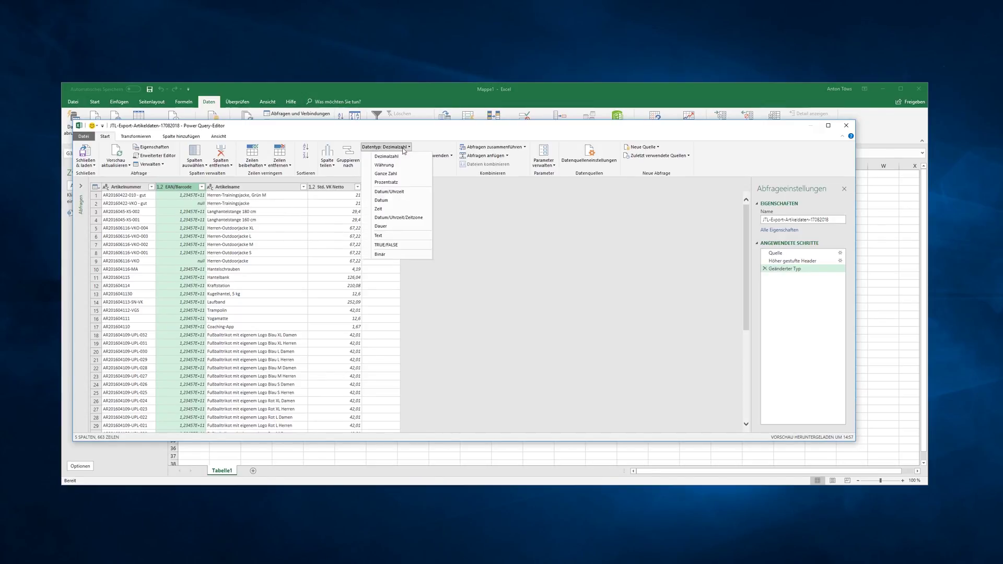
left_click(404, 236)
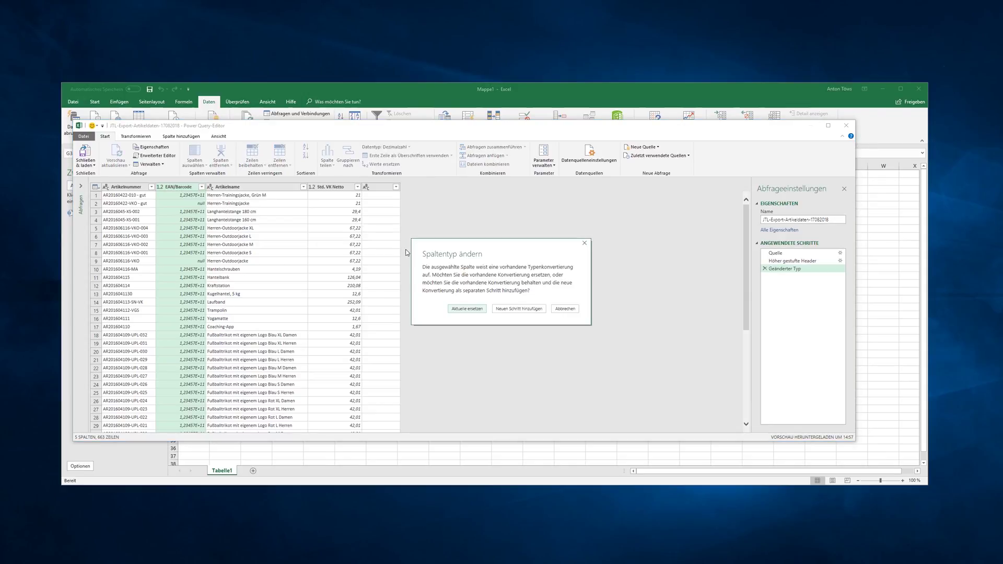
left_click(470, 309)
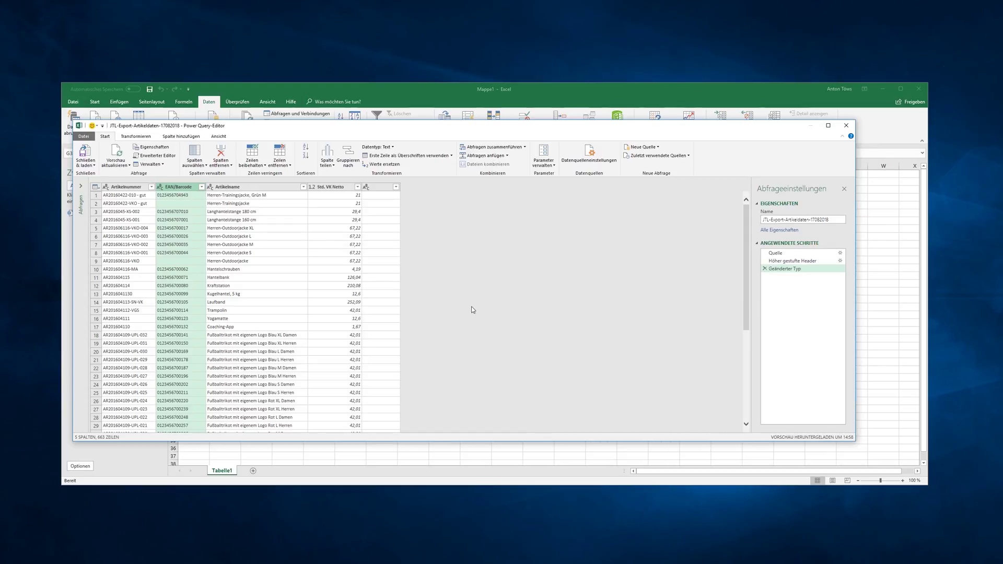
- Close the query editor, load the data into the workbook, and select the EAN/Barcode column in the worksheet
left_click(85, 155)
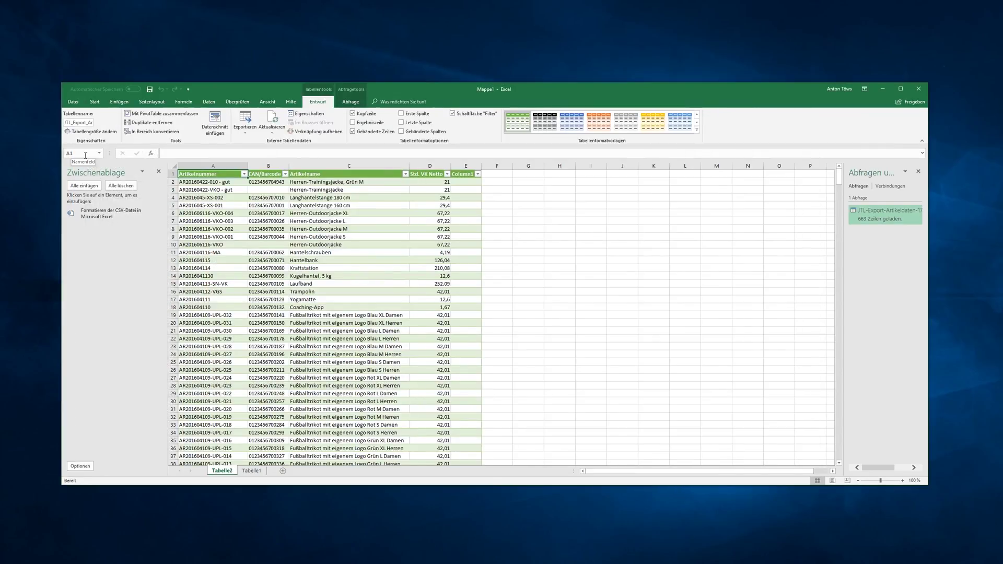
left_click(277, 165)
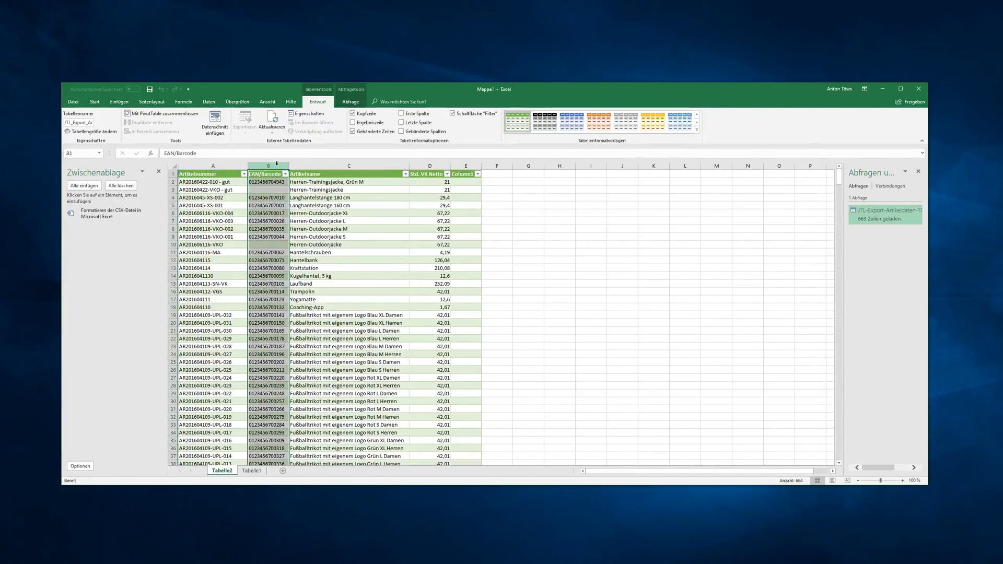